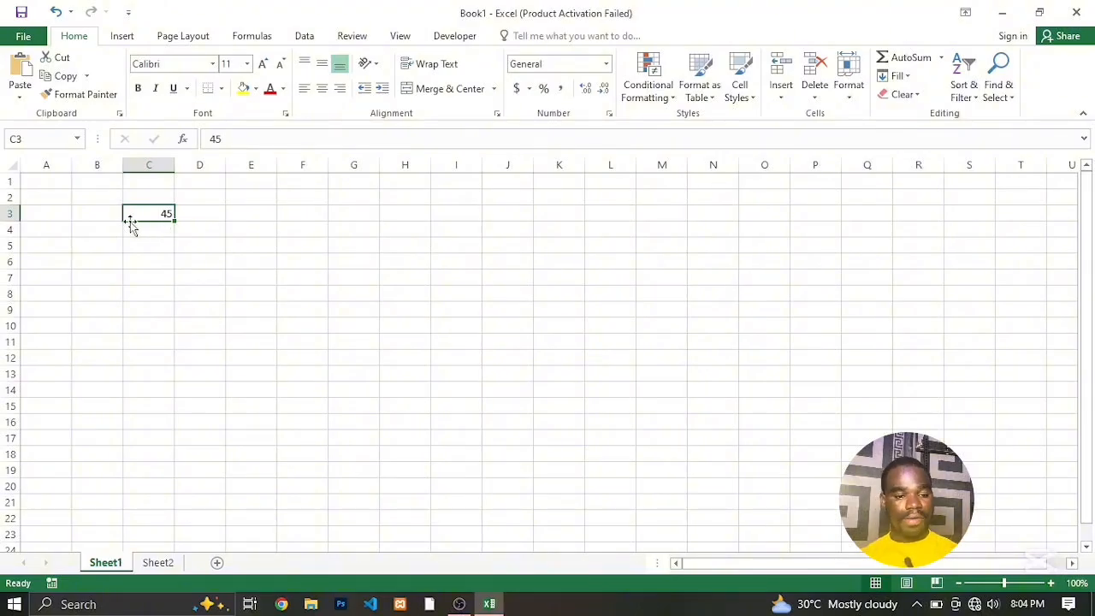
Enter the column headers Item, price and Quantity in cells A1 to C1 of Sheet1.
{"action": "left_click", "coordinate": [39, 181]}
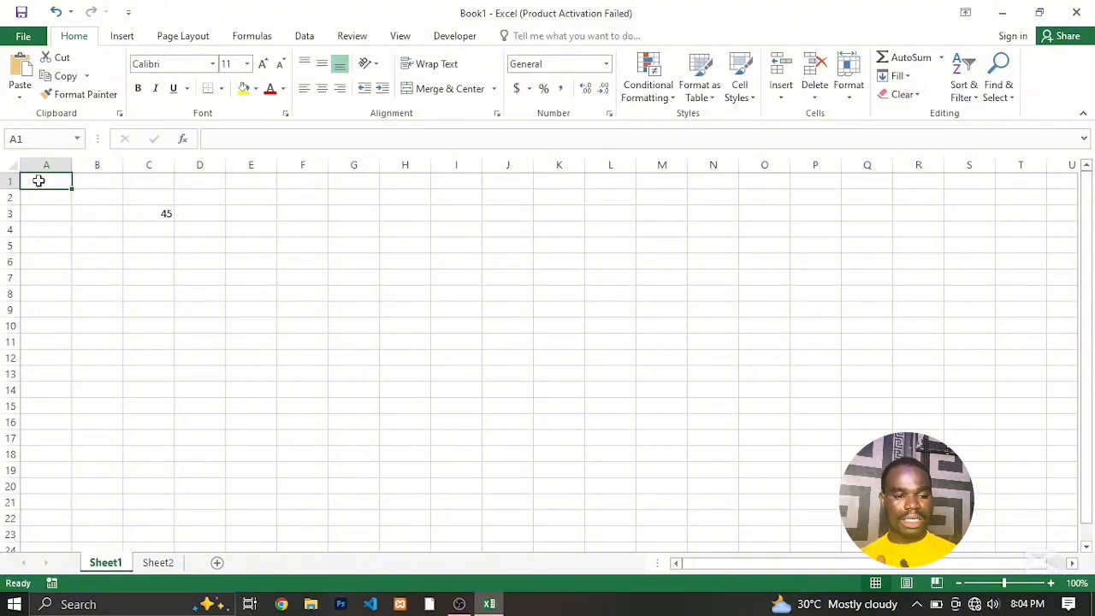
{"action": "type", "text": "Item"}
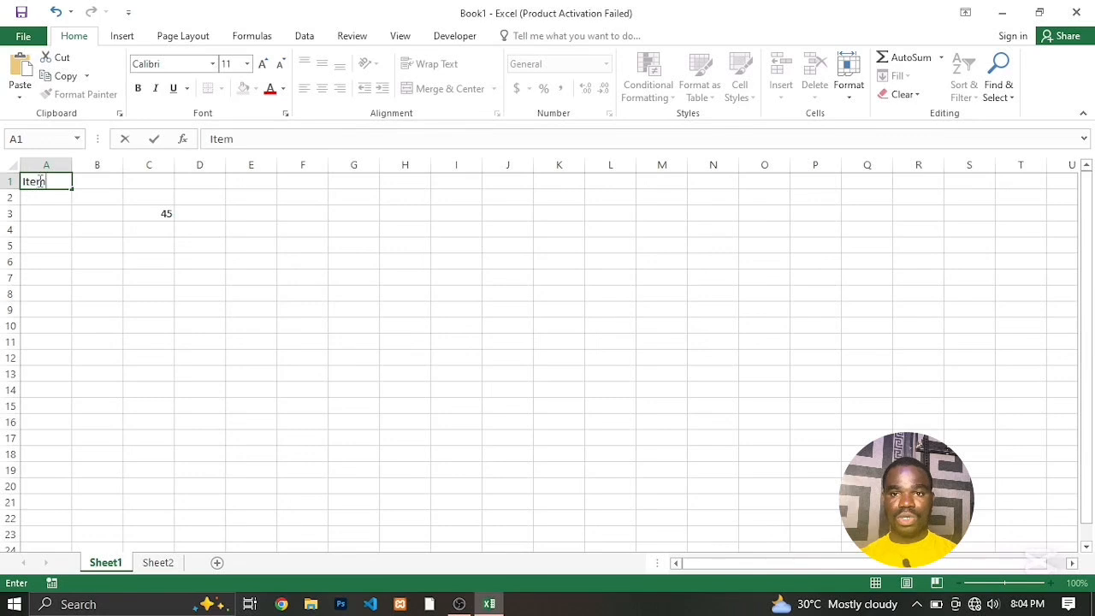
{"action": "left_click", "coordinate": [96, 182]}
{"action": "left_click", "coordinate": [37, 180]}
{"action": "type", "text": "Item"}
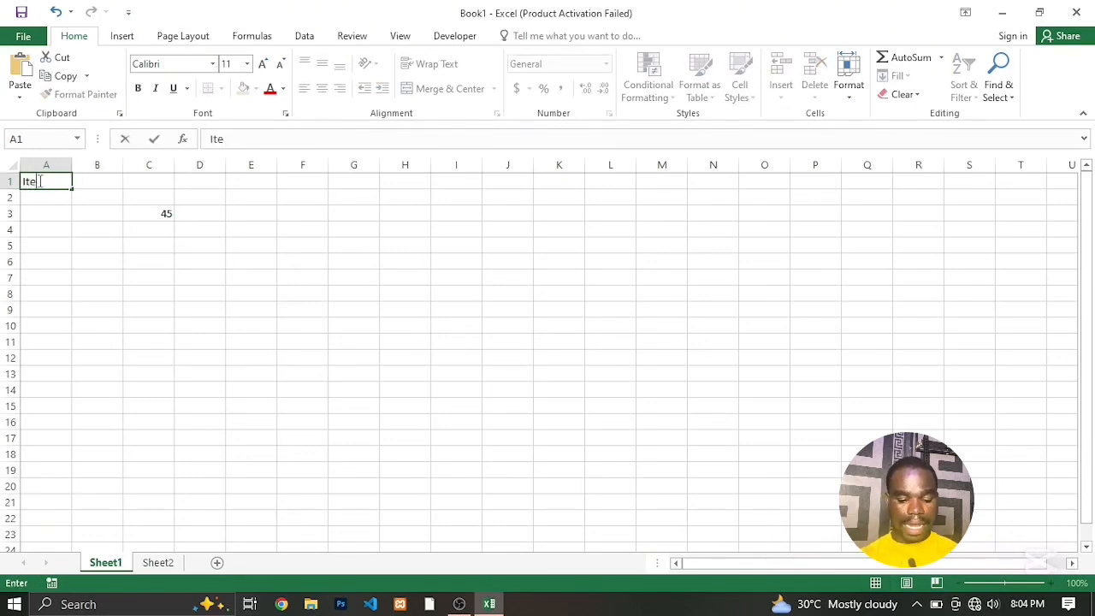
{"action": "left_click", "coordinate": [96, 182]}
{"action": "type", "text": "pr"}
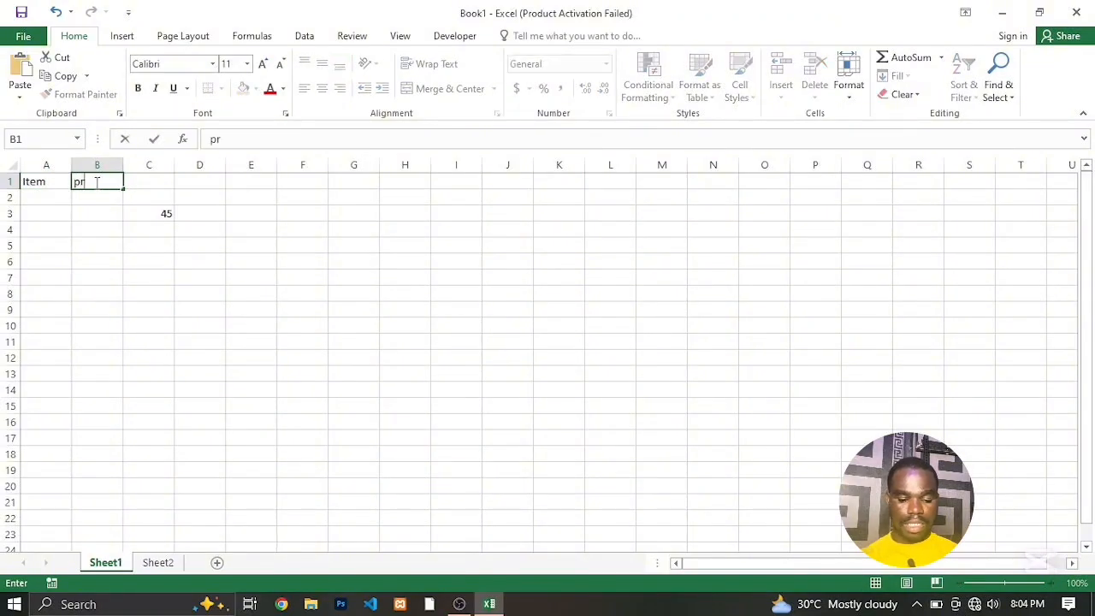
{"action": "type", "text": "ice"}
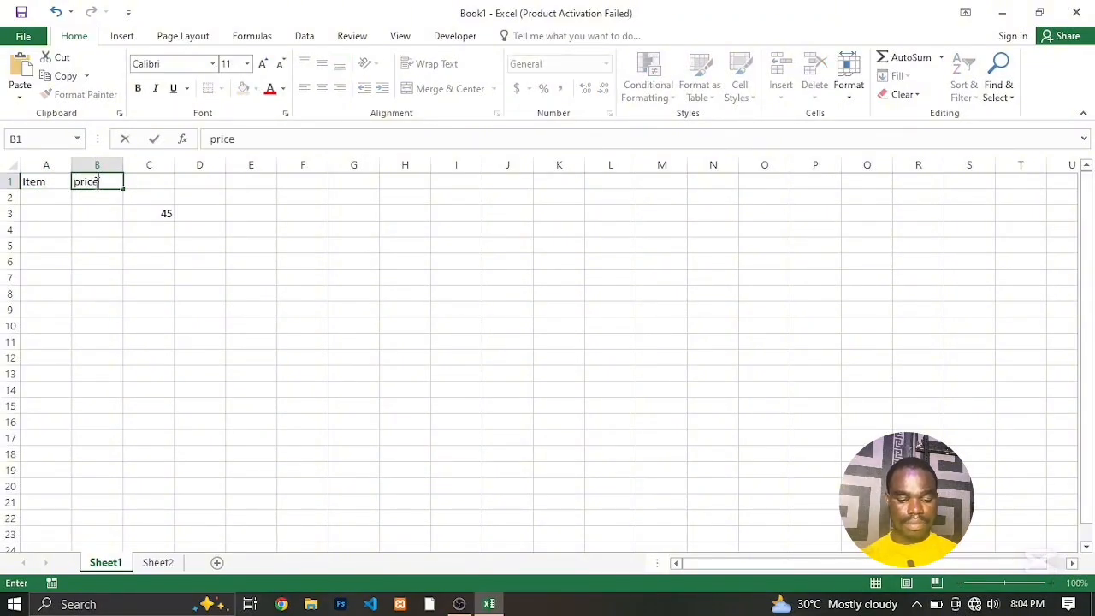
{"action": "left_click", "coordinate": [149, 182]}
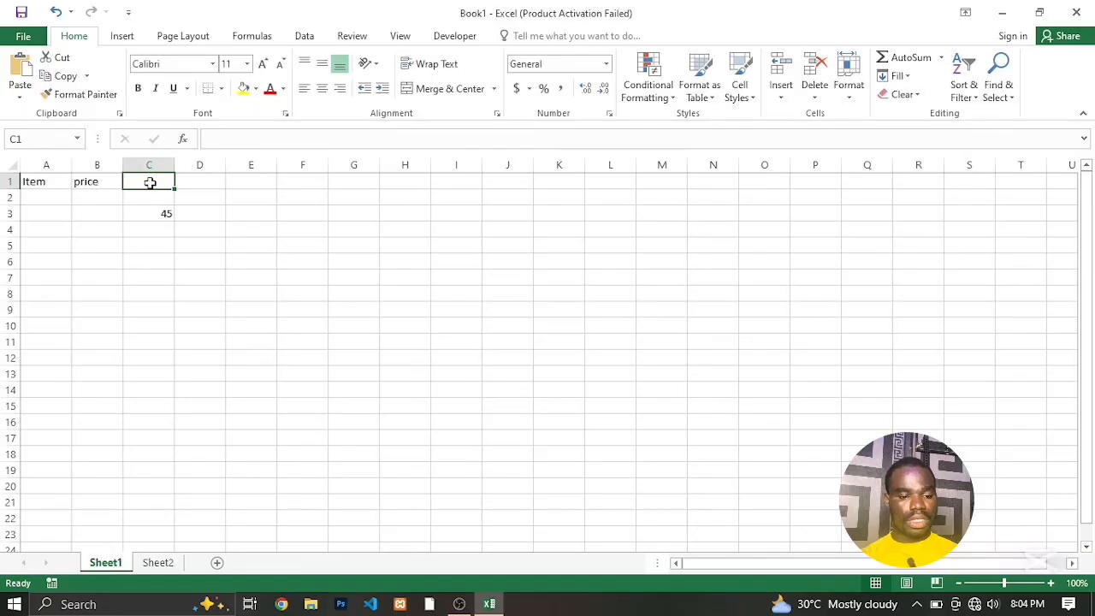
{"action": "type", "text": "Q"}
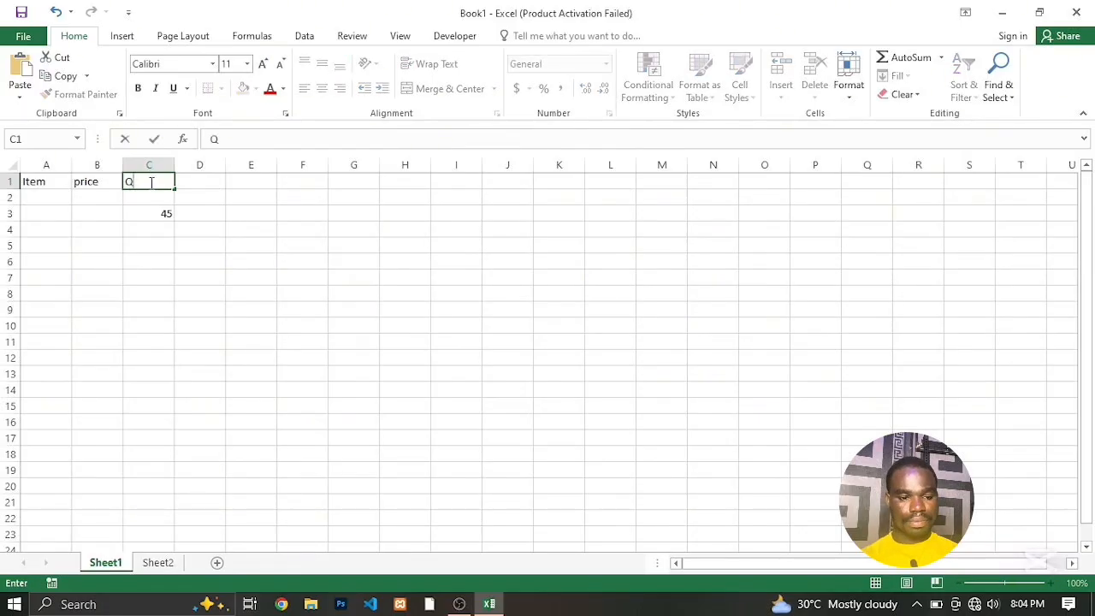
{"action": "type", "text": "uantity"}
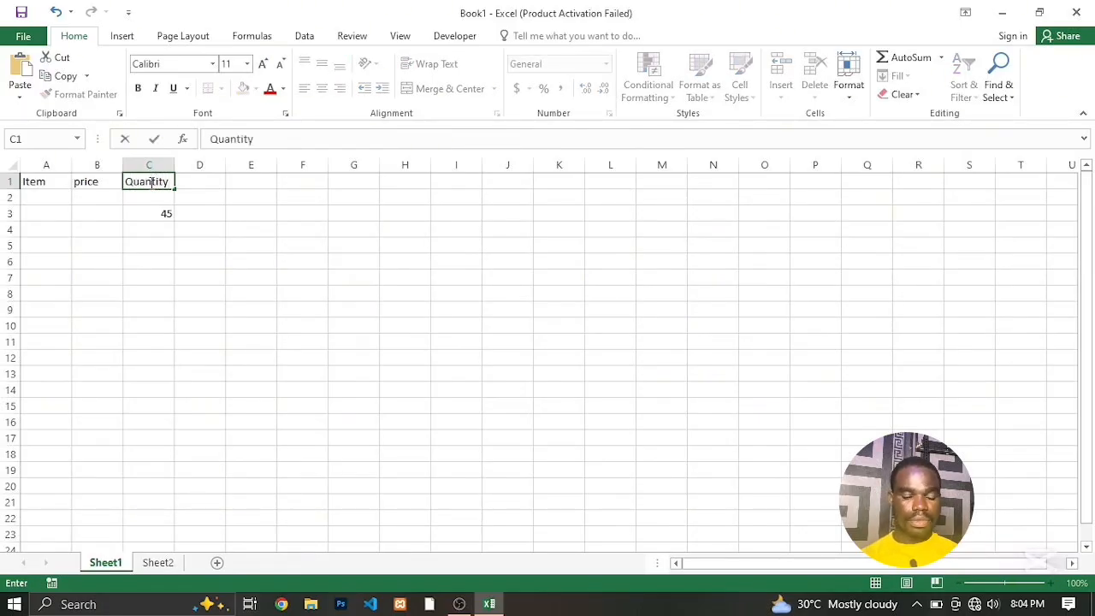
Add the headers Discout and Date in cells D1 and E1.
{"action": "left_click", "coordinate": [195, 184]}
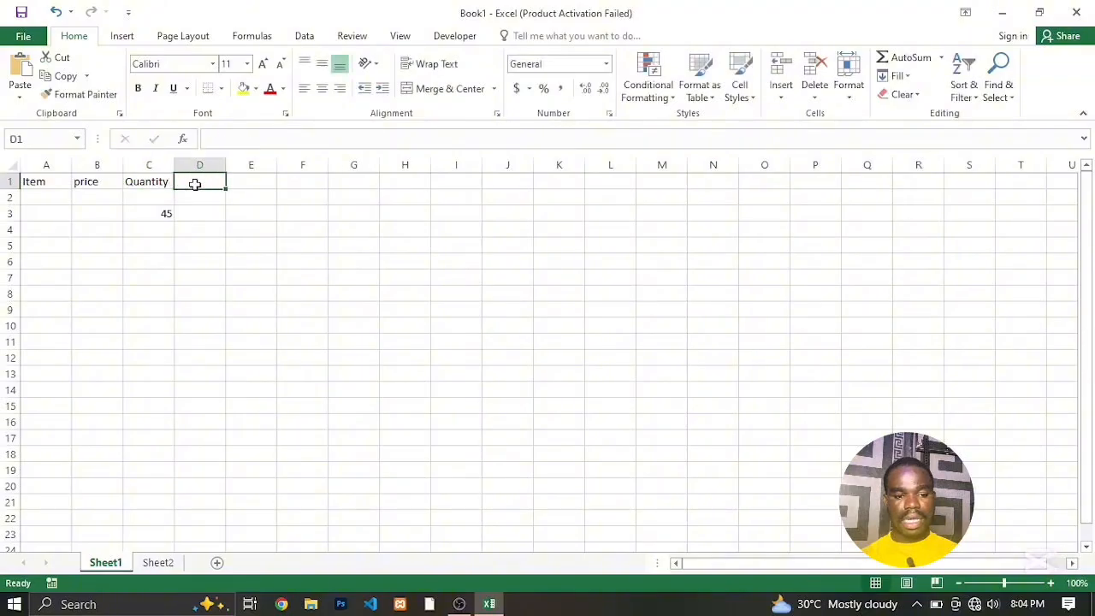
{"action": "type", "text": "Di"}
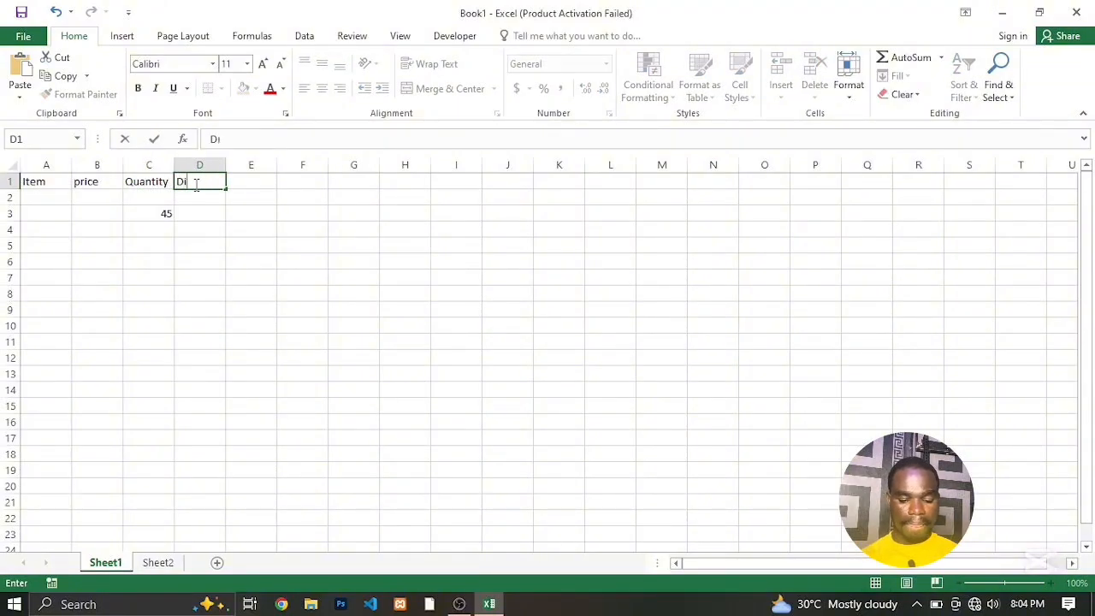
{"action": "type", "text": "scount"}
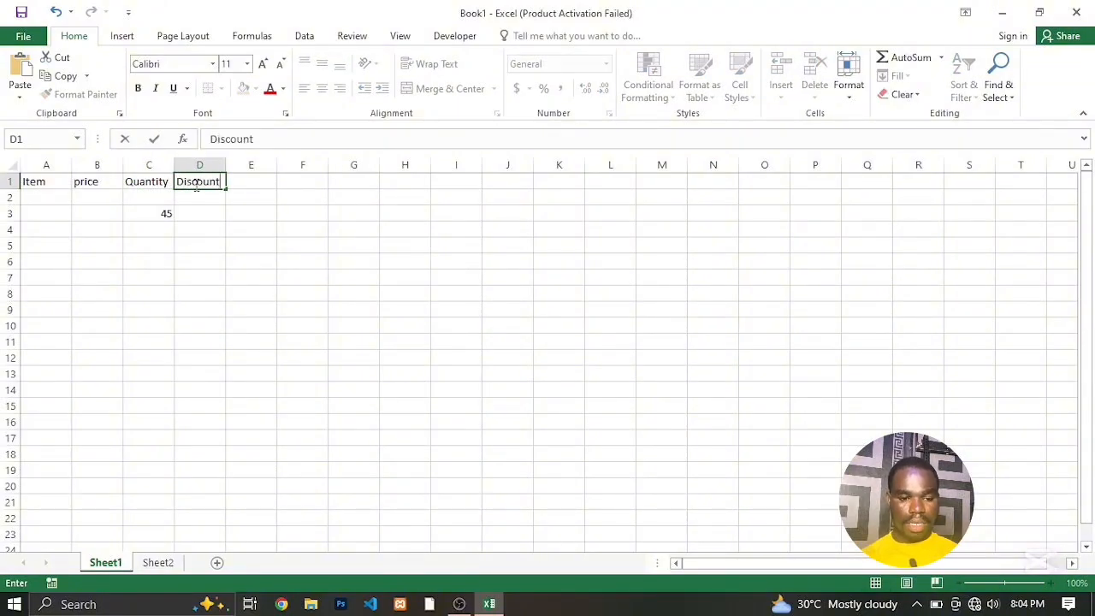
{"action": "key", "text": "BackSpace"}
{"action": "key", "text": "BackSpace"}
{"action": "type", "text": "t"}
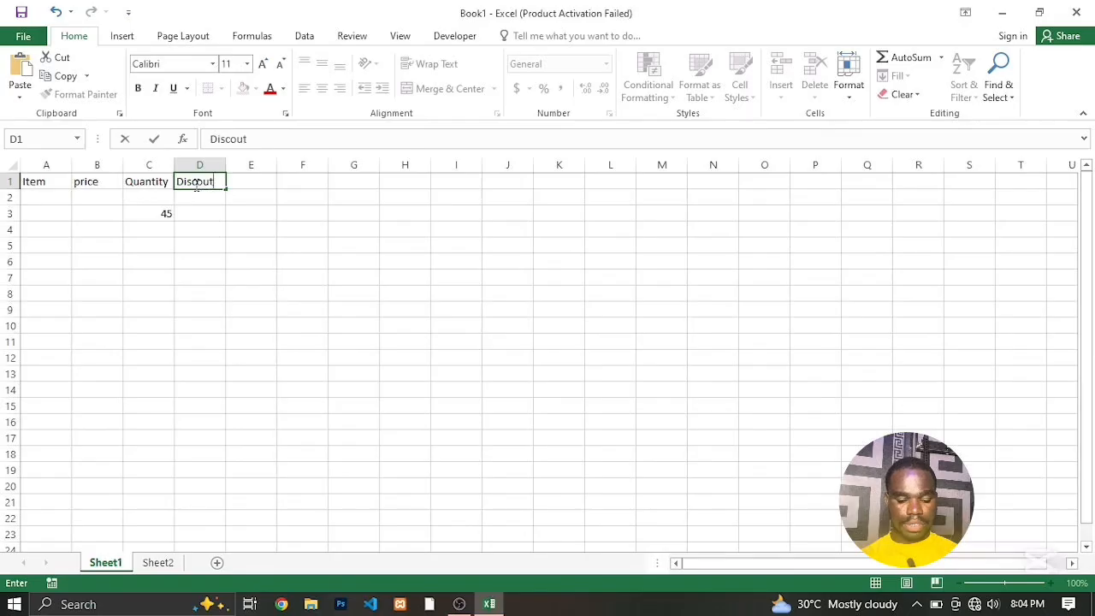
{"action": "left_click", "coordinate": [254, 185]}
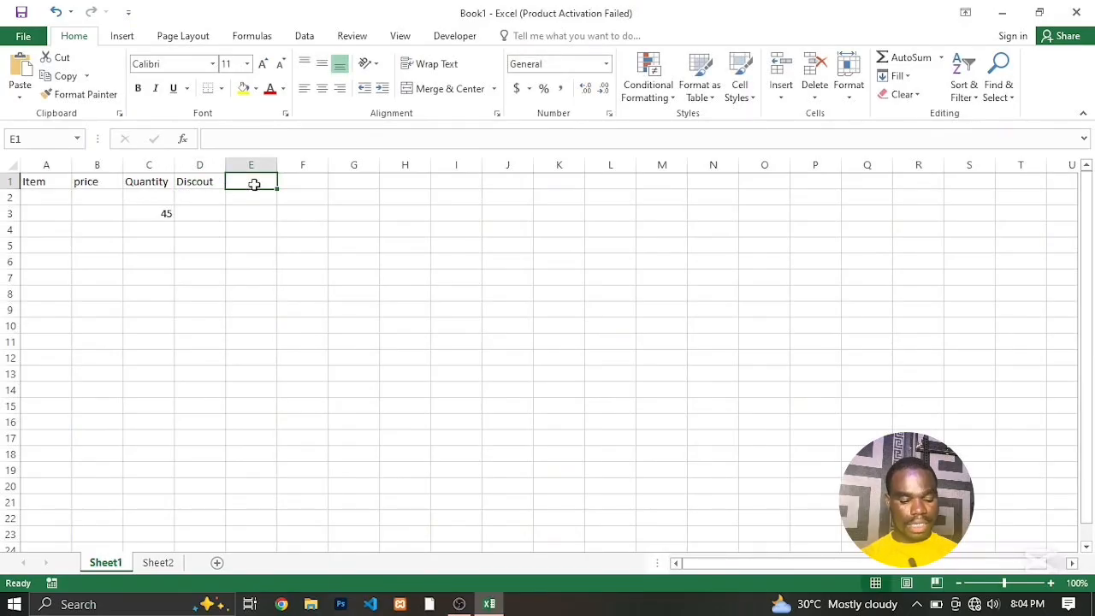
{"action": "type", "text": "Date"}
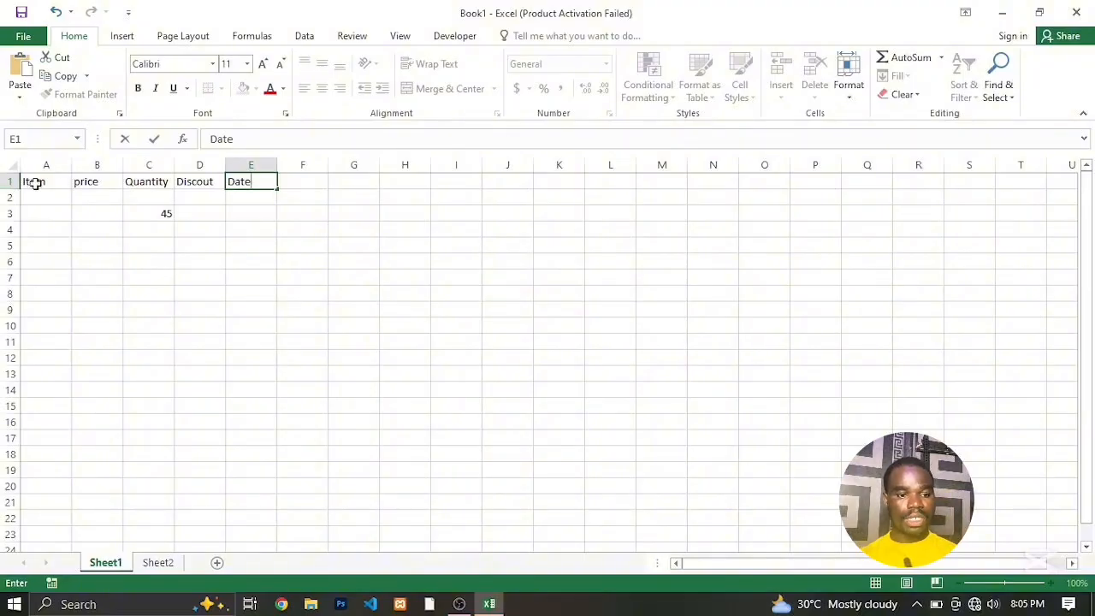
Capitalize the header in cell B1 so it reads Price.
{"action": "left_click", "coordinate": [85, 183]}
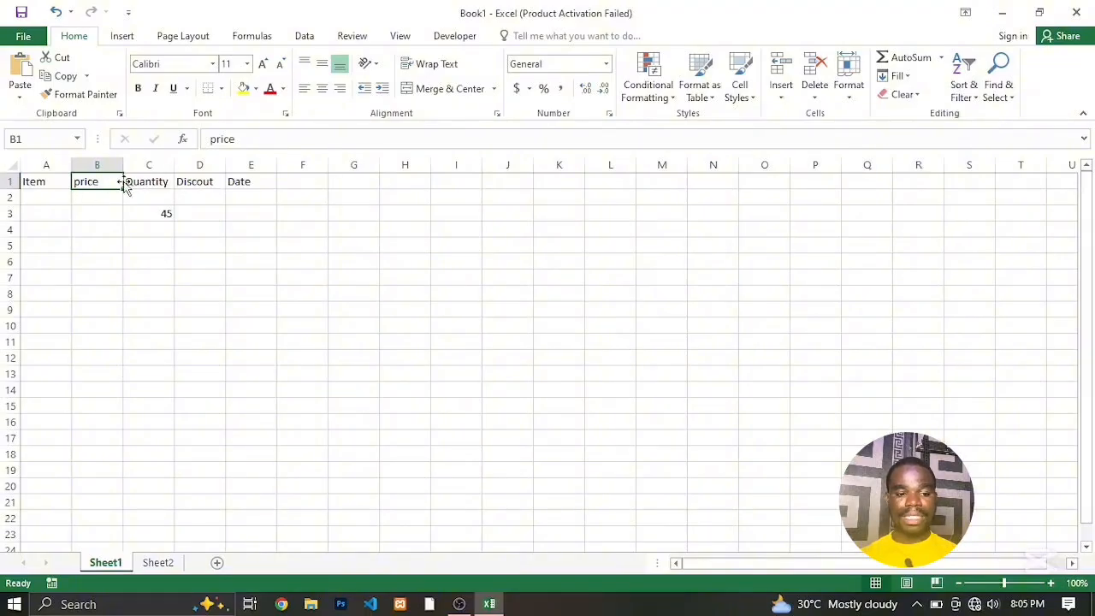
{"action": "left_click", "coordinate": [215, 139]}
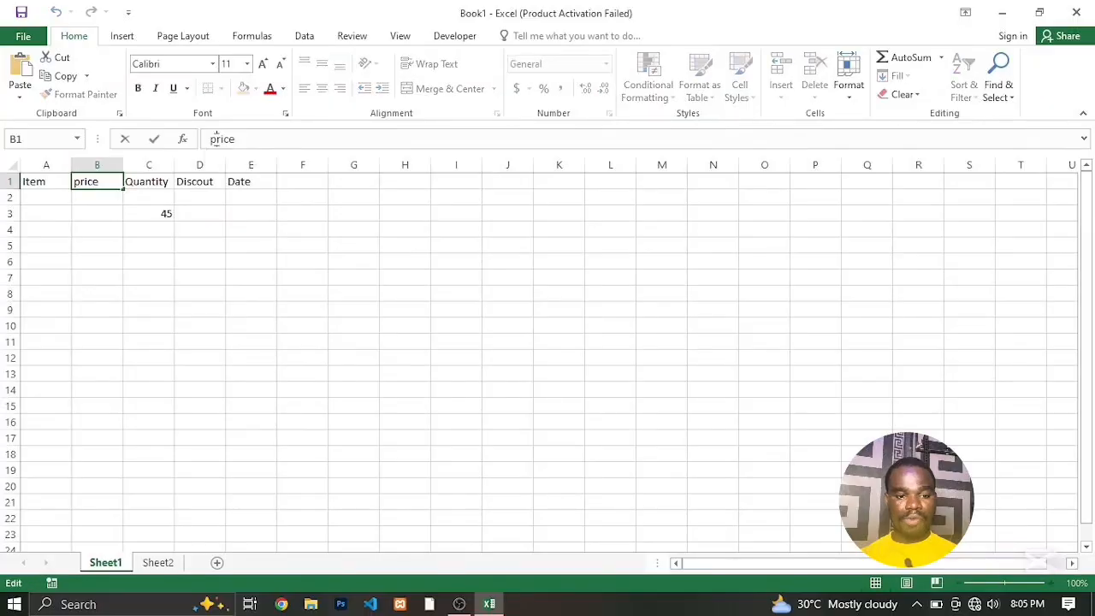
{"action": "key", "text": "BackSpace"}
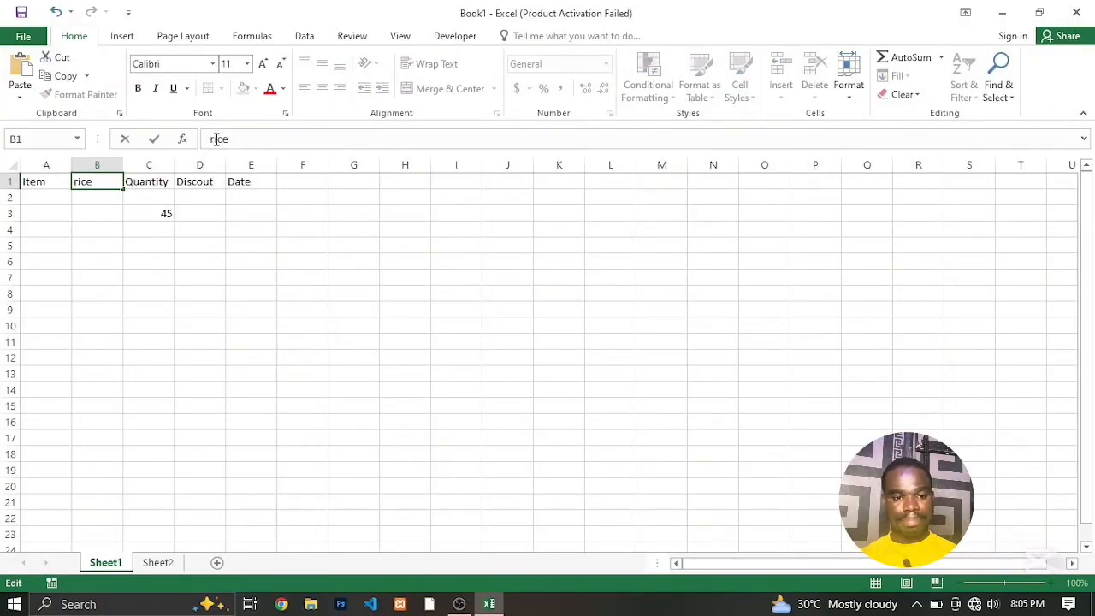
{"action": "type", "text": "P"}
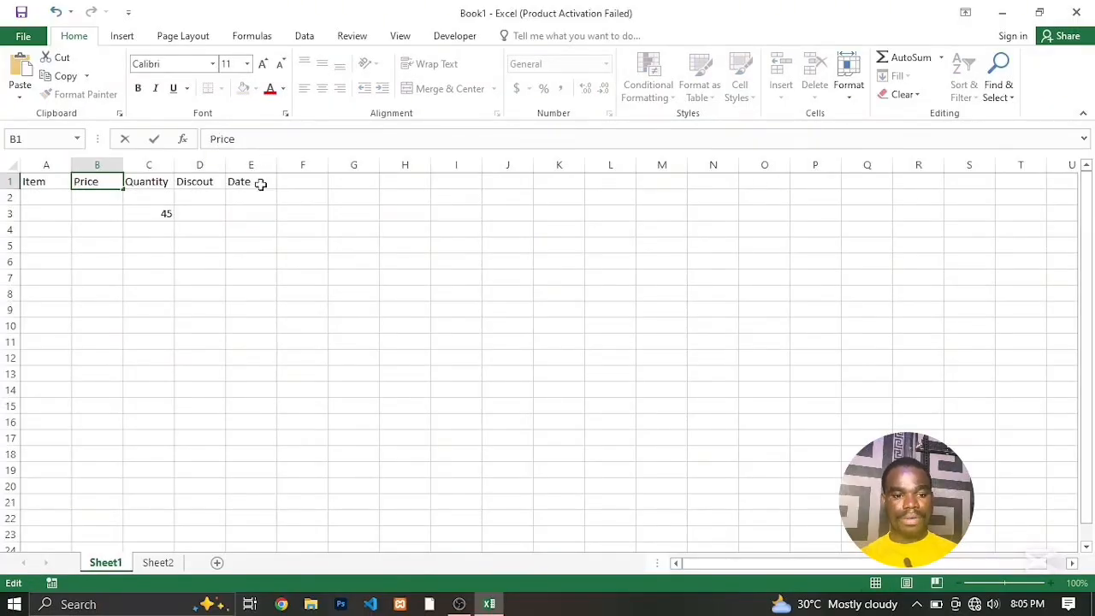
{"action": "left_click", "coordinate": [243, 228]}
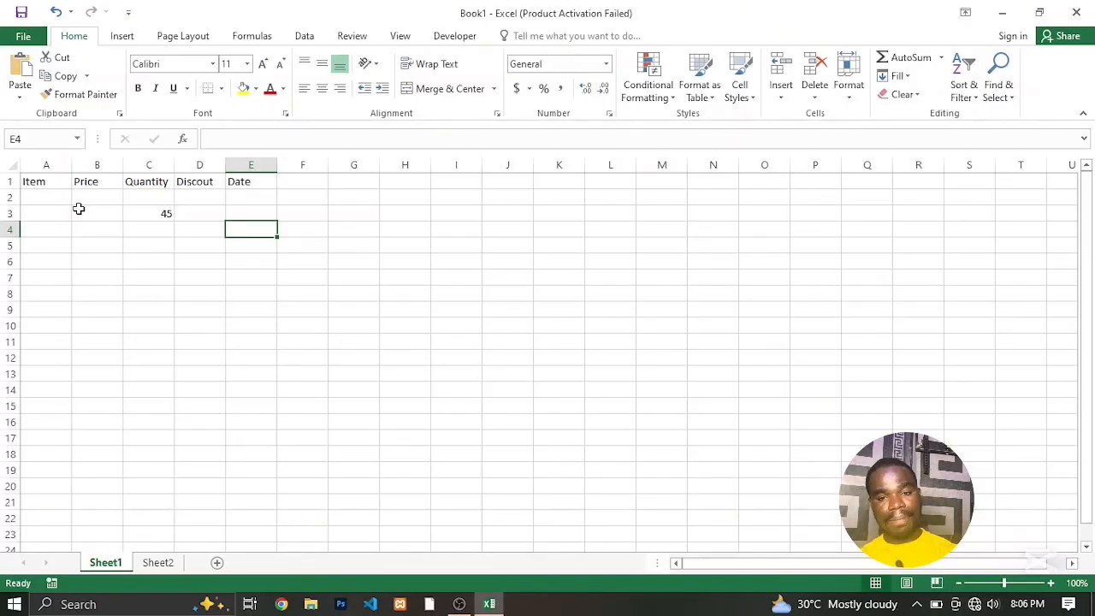
Delete the stray number in cell C3 and switch to Sheet2.
{"action": "left_click", "coordinate": [150, 215]}
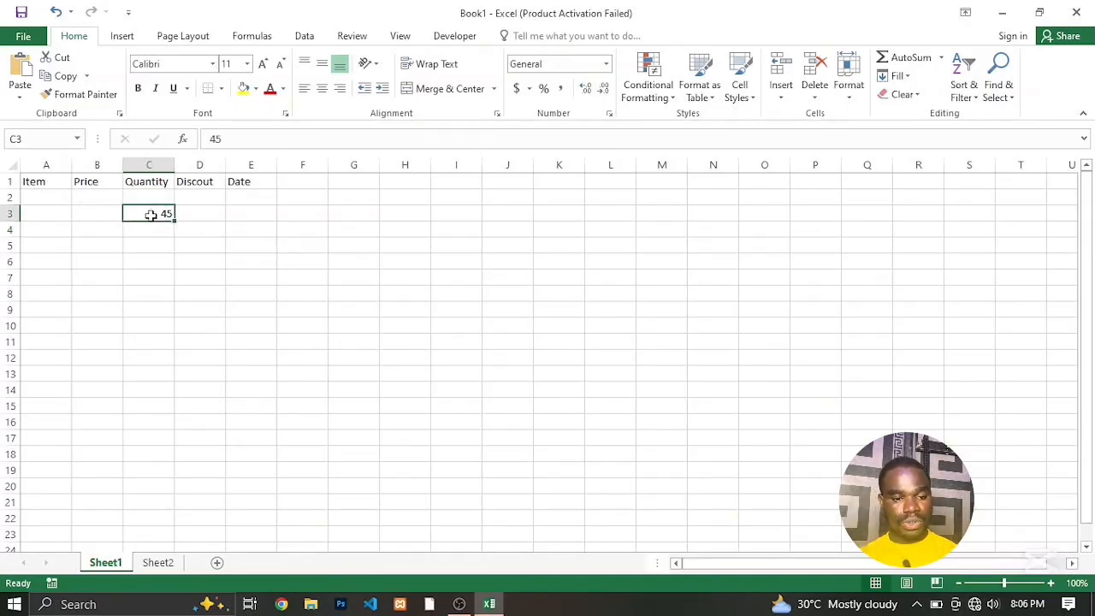
{"action": "key", "text": "BackSpace"}
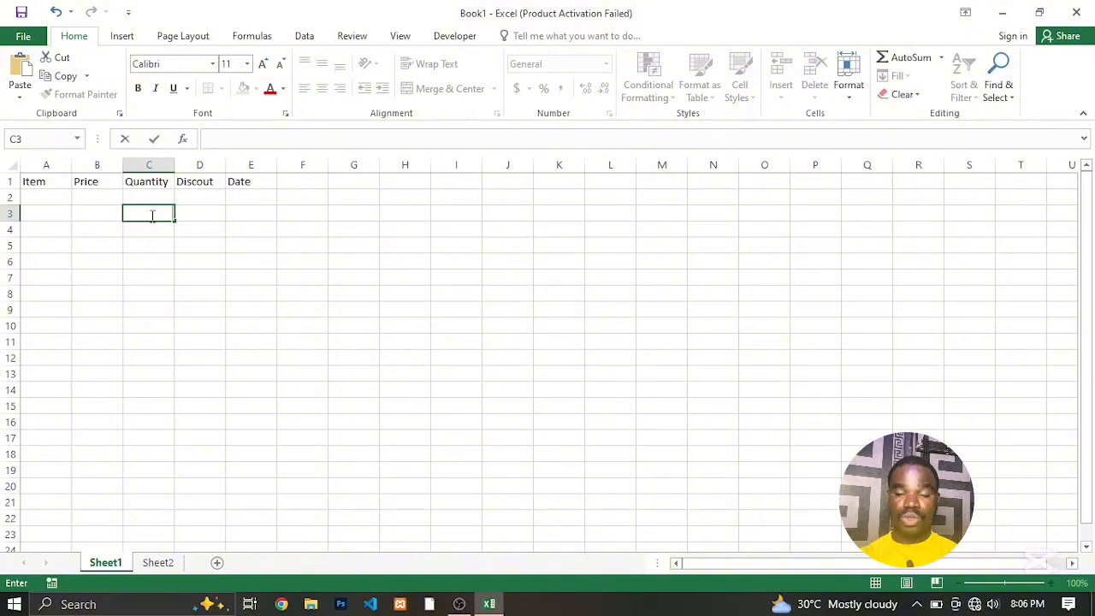
{"action": "left_click", "coordinate": [47, 197]}
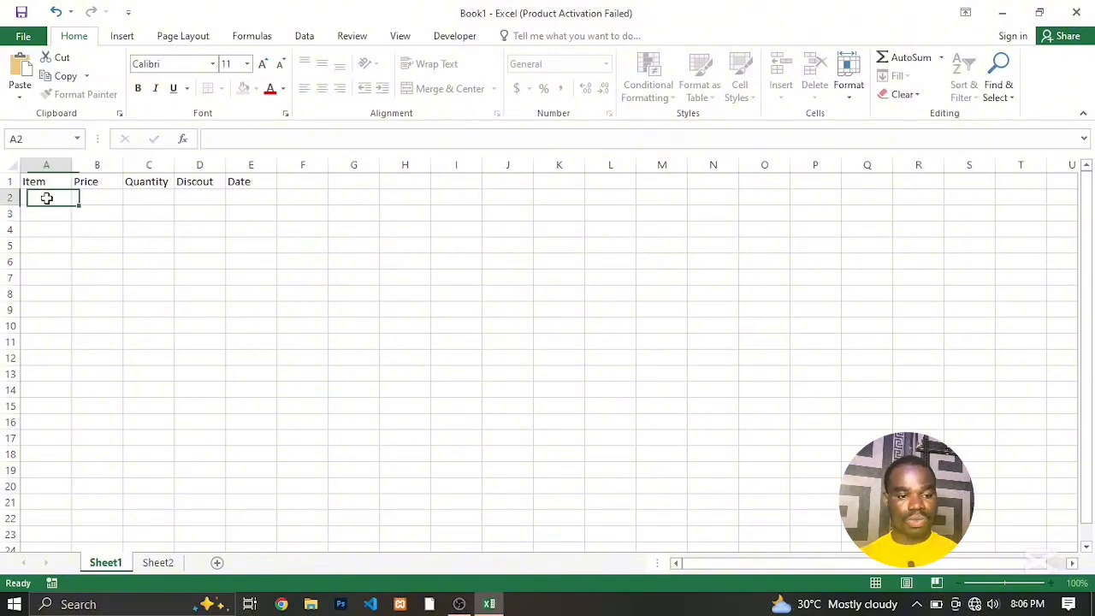
{"action": "left_click", "coordinate": [163, 563]}
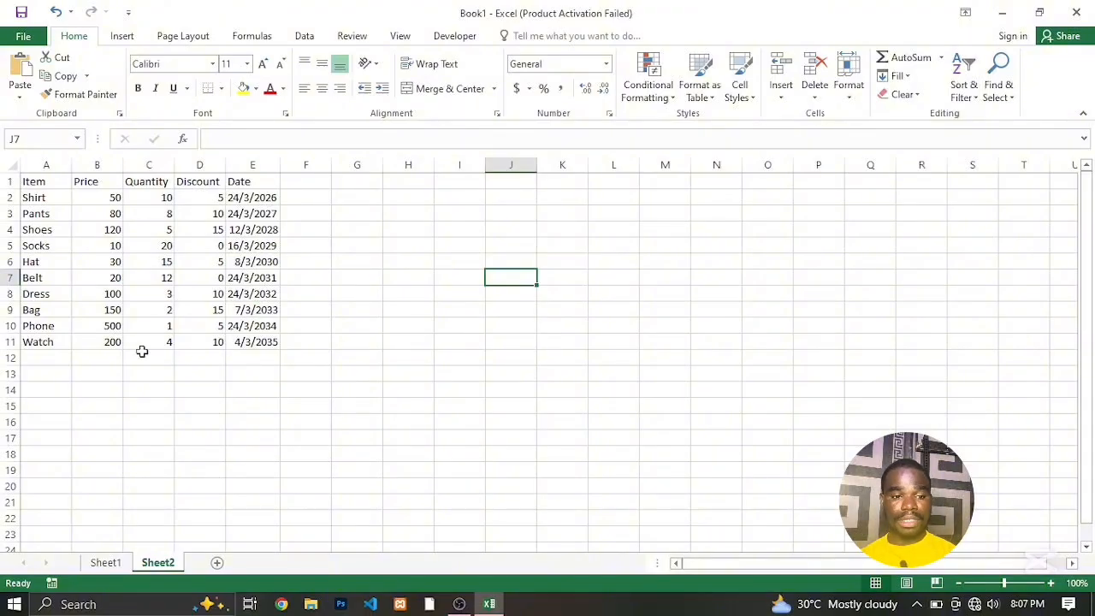
Start saving the workbook as a new file and browse from Desktop through my recordings, MY COURSES and MS OFFICE to the EXCEL folder.
{"action": "left_click", "coordinate": [24, 41]}
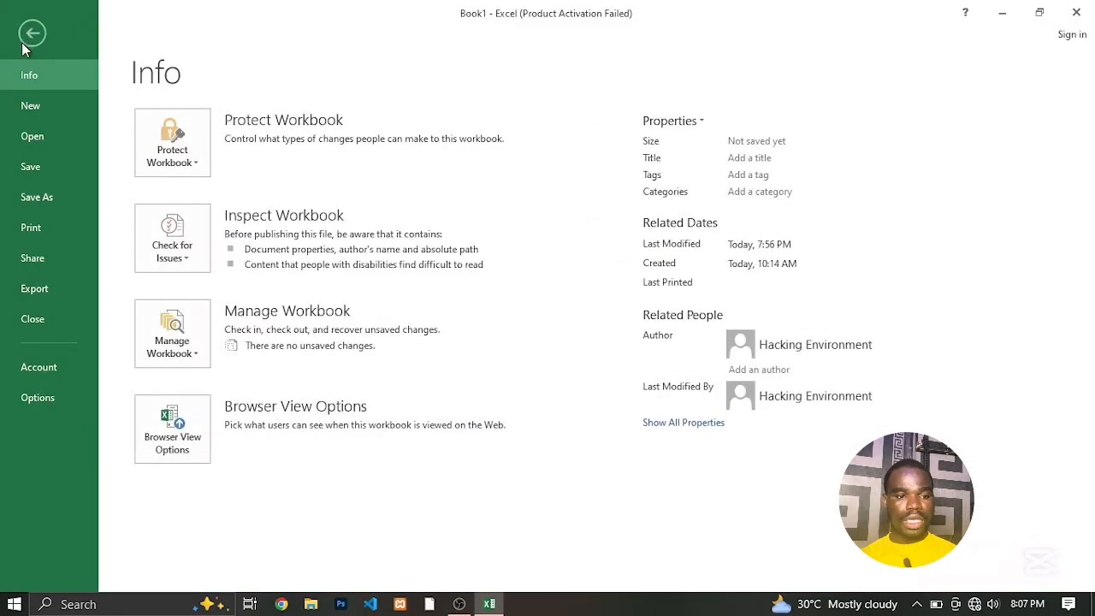
{"action": "left_click", "coordinate": [34, 204]}
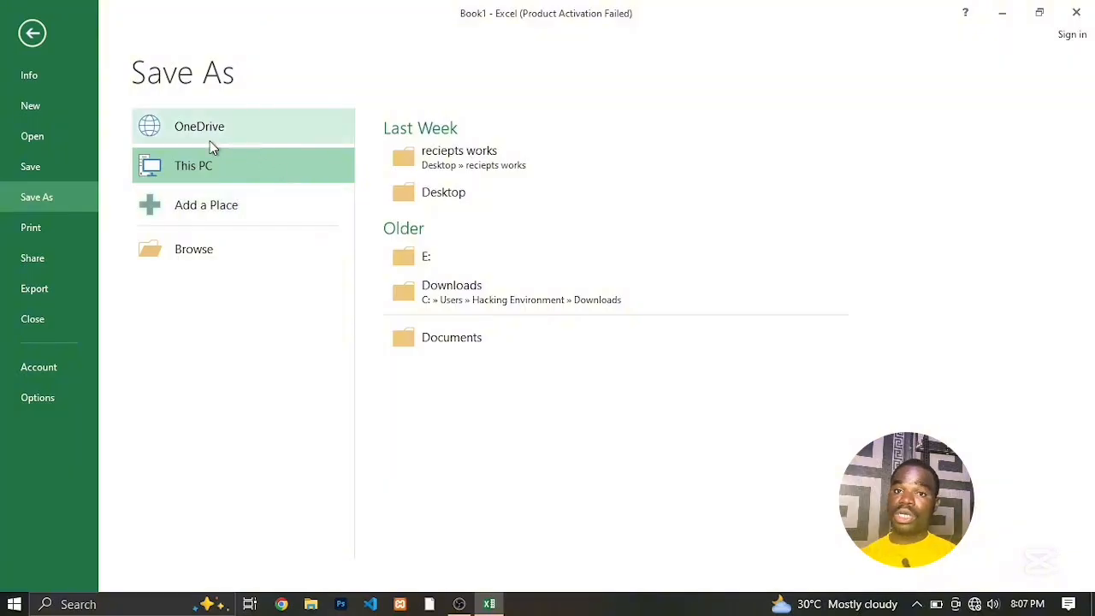
{"action": "left_click", "coordinate": [445, 192]}
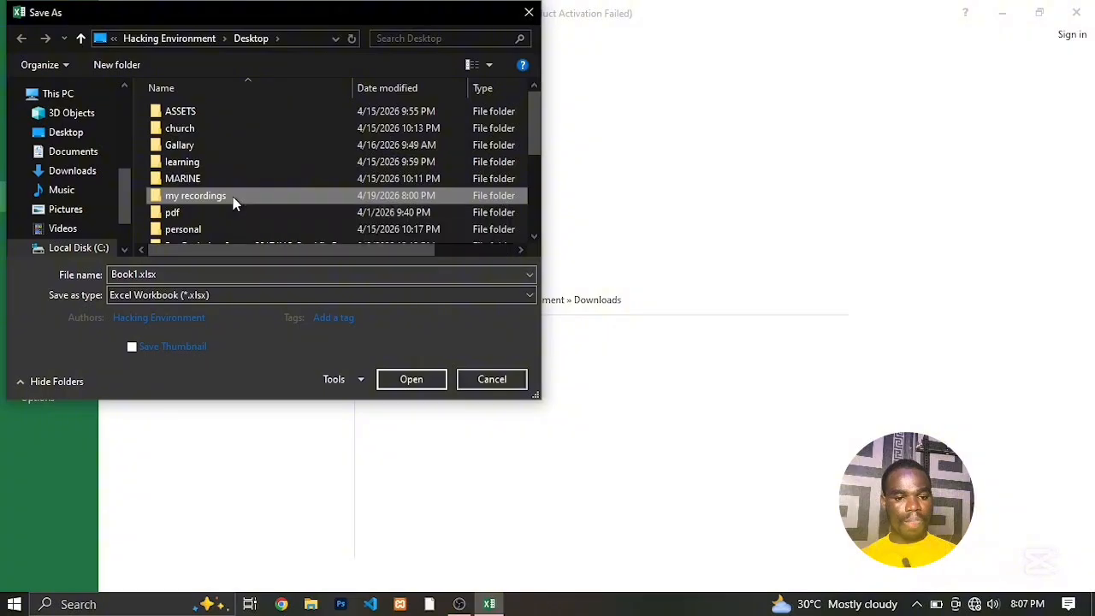
{"action": "double_click", "coordinate": [195, 196]}
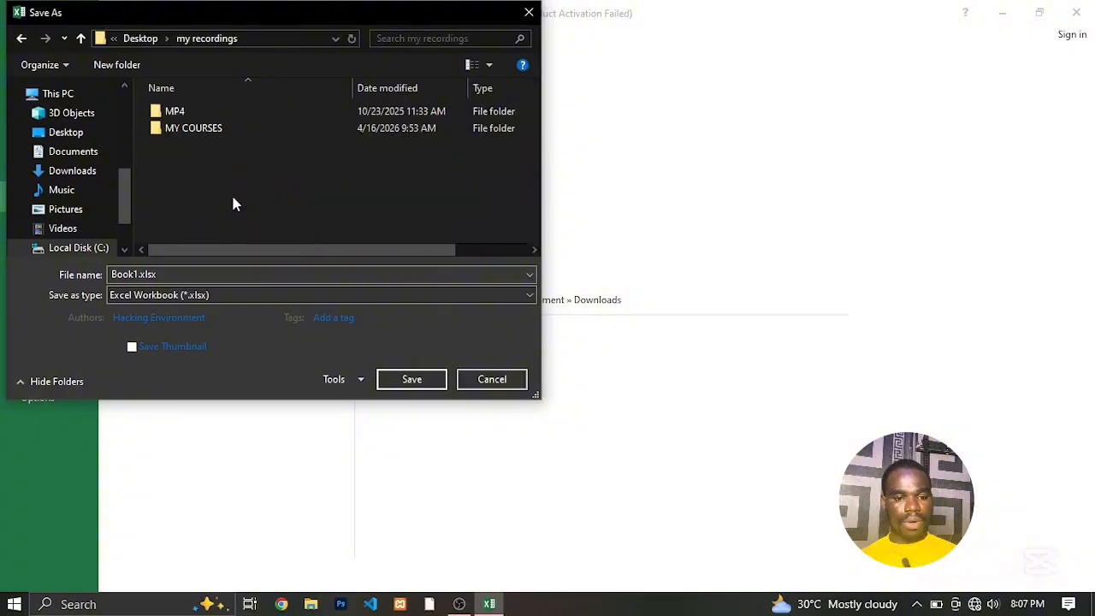
{"action": "left_click", "coordinate": [184, 137]}
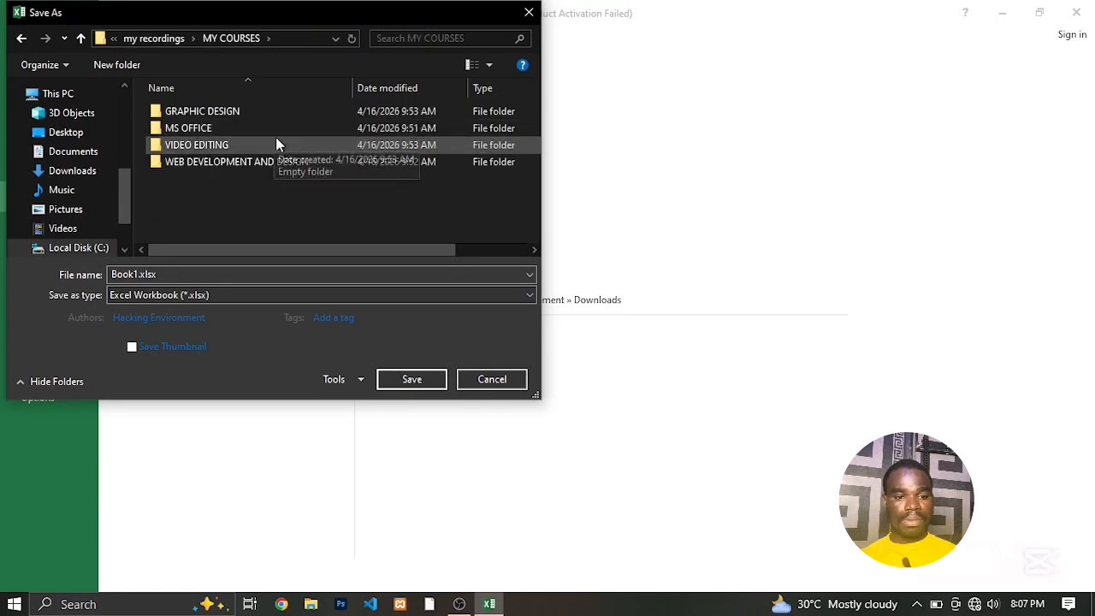
{"action": "double_click", "coordinate": [189, 128]}
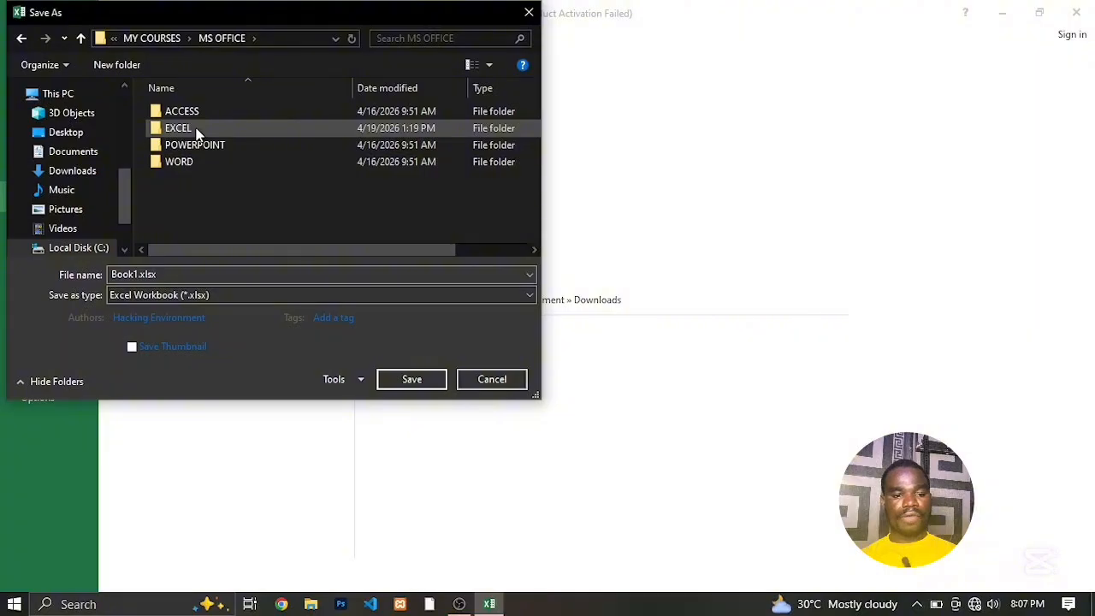
{"action": "double_click", "coordinate": [180, 129]}
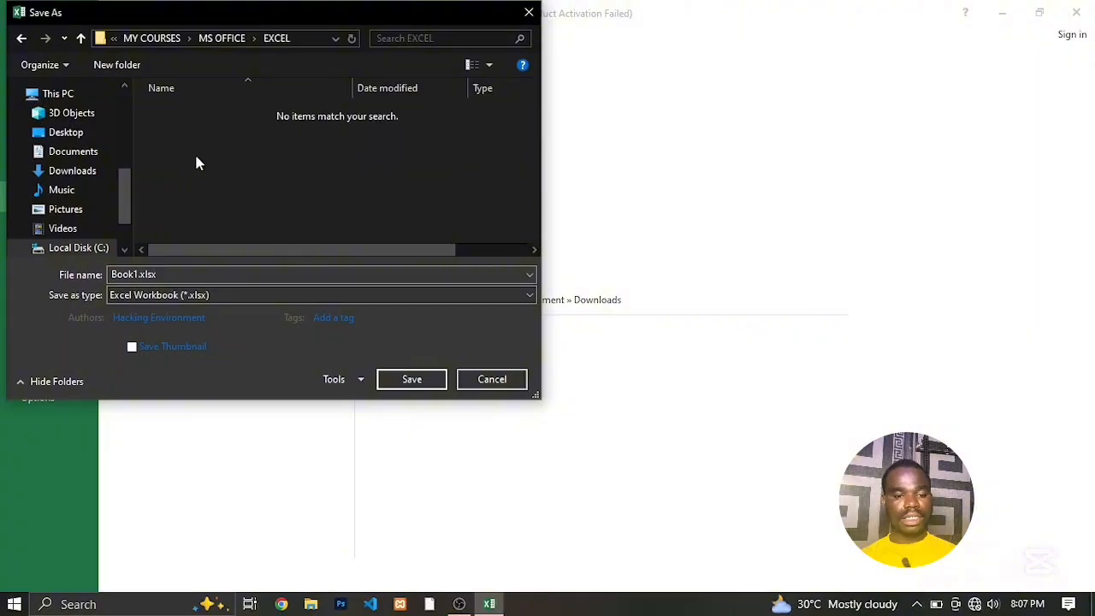
Create a new folder named resources inside the EXCEL folder.
{"action": "right_click", "coordinate": [196, 158]}
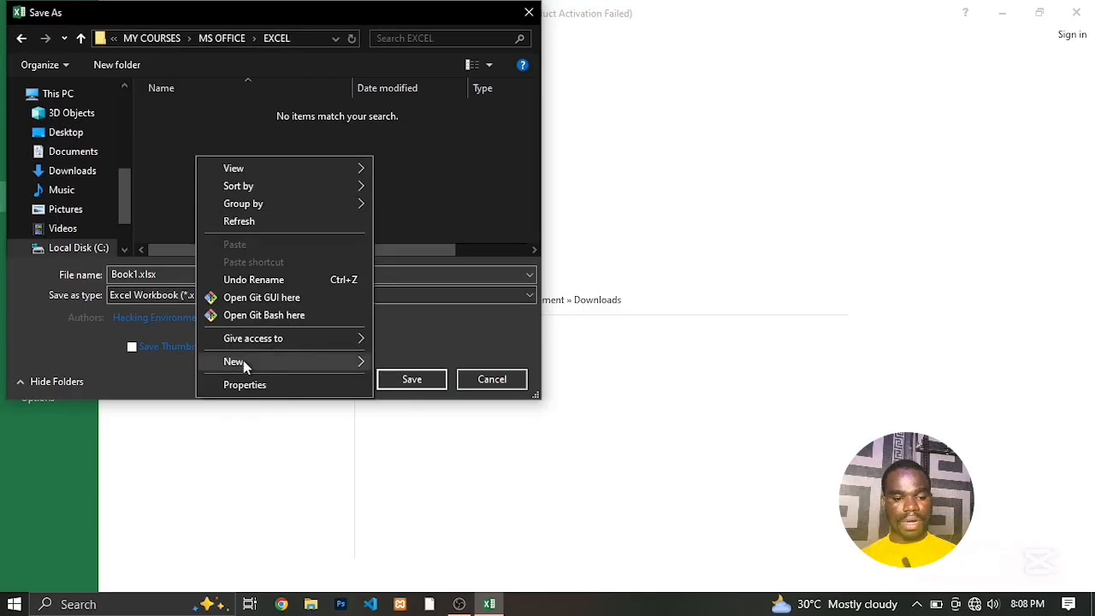
{"action": "mouse_move", "coordinate": [243, 360]}
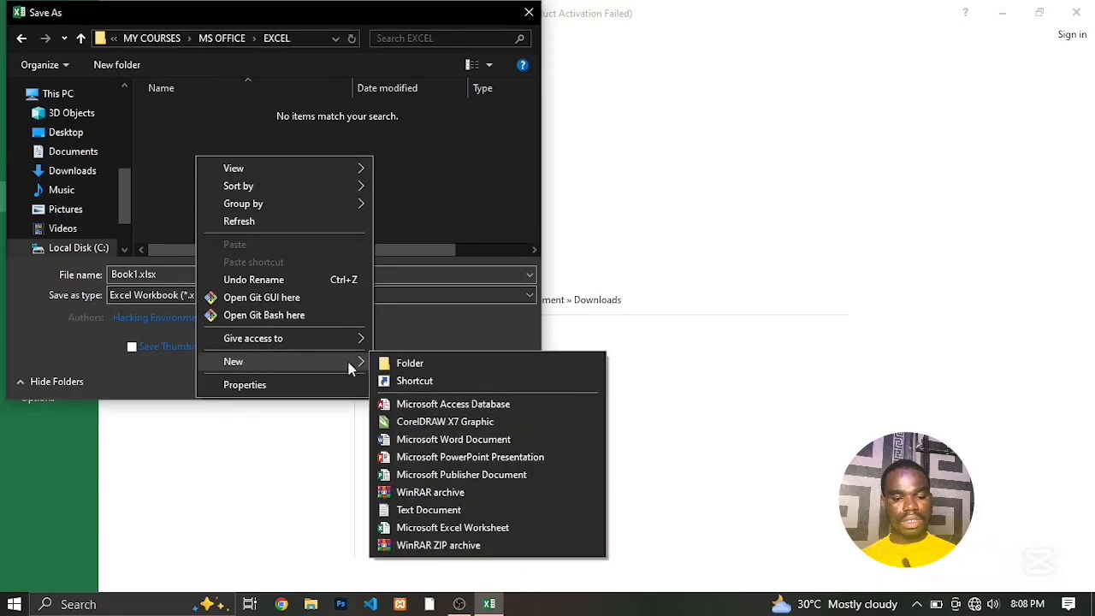
{"action": "left_click", "coordinate": [402, 365]}
{"action": "type", "text": "re"}
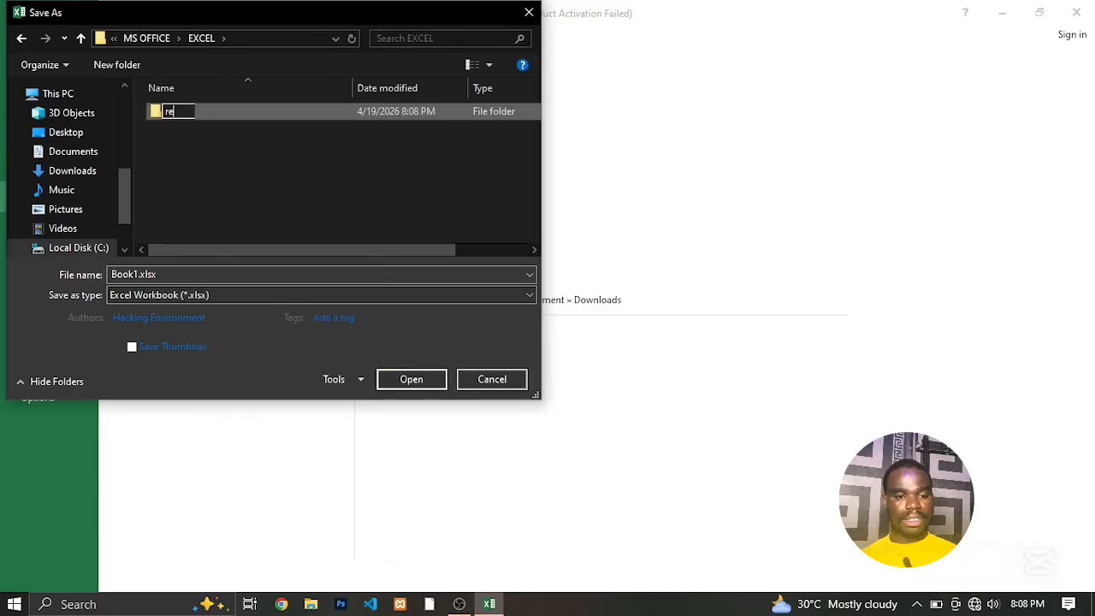
{"action": "type", "text": "sources"}
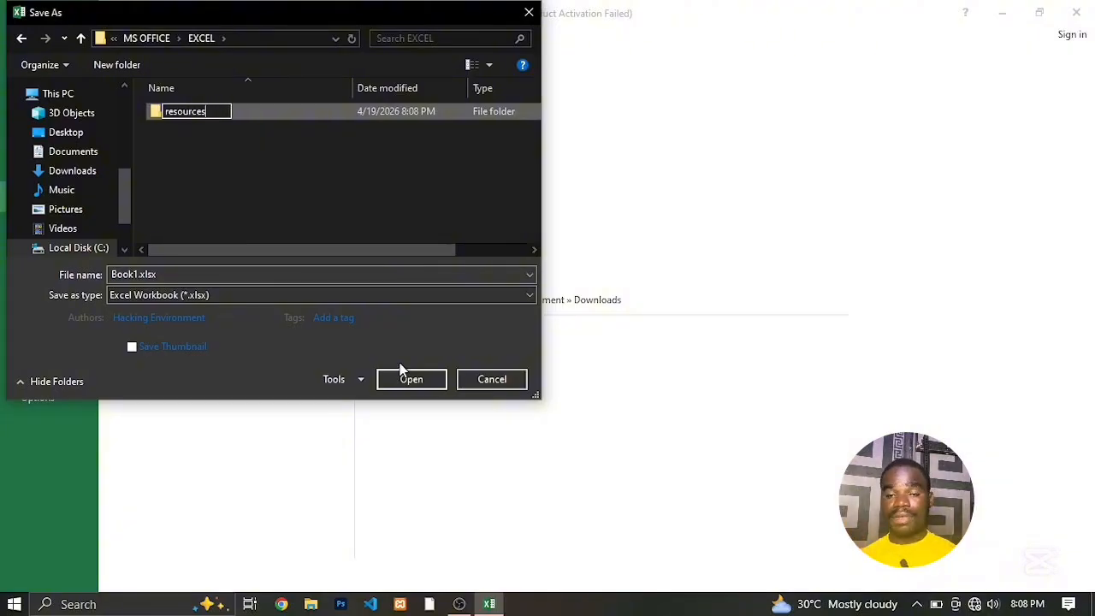
{"action": "left_click", "coordinate": [119, 320]}
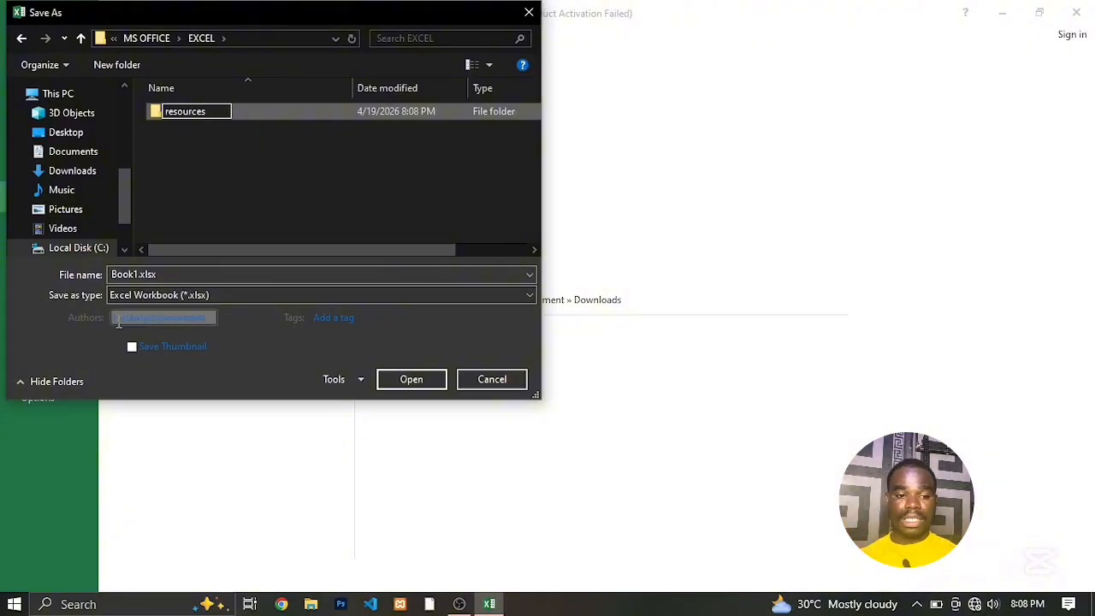
Save the workbook in the EXCEL folder under the file name sales account 1.
{"action": "left_click", "coordinate": [140, 274]}
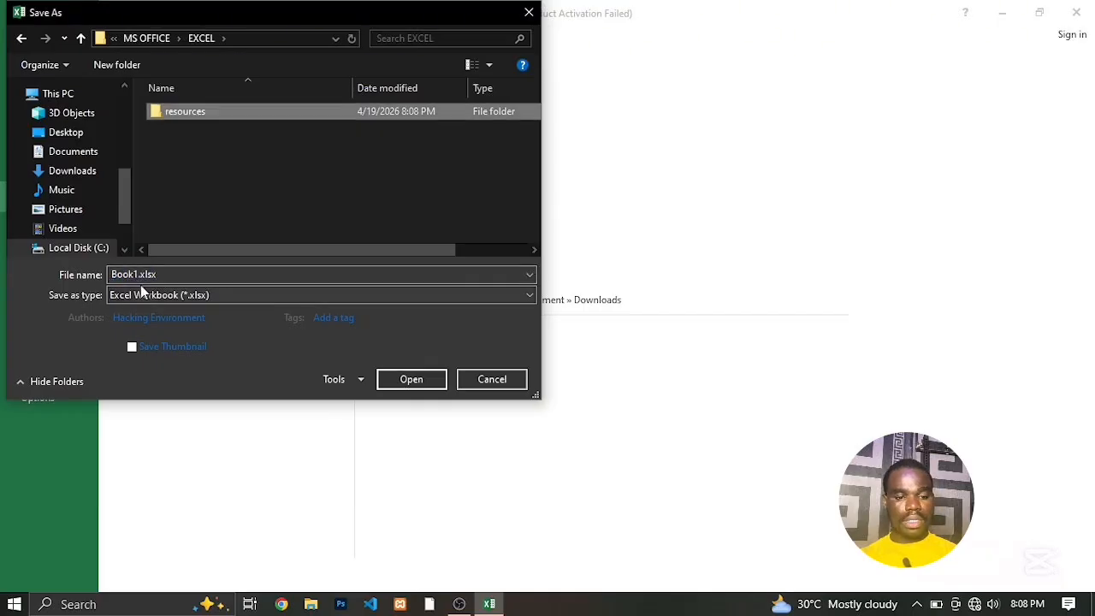
{"action": "double_click", "coordinate": [139, 274]}
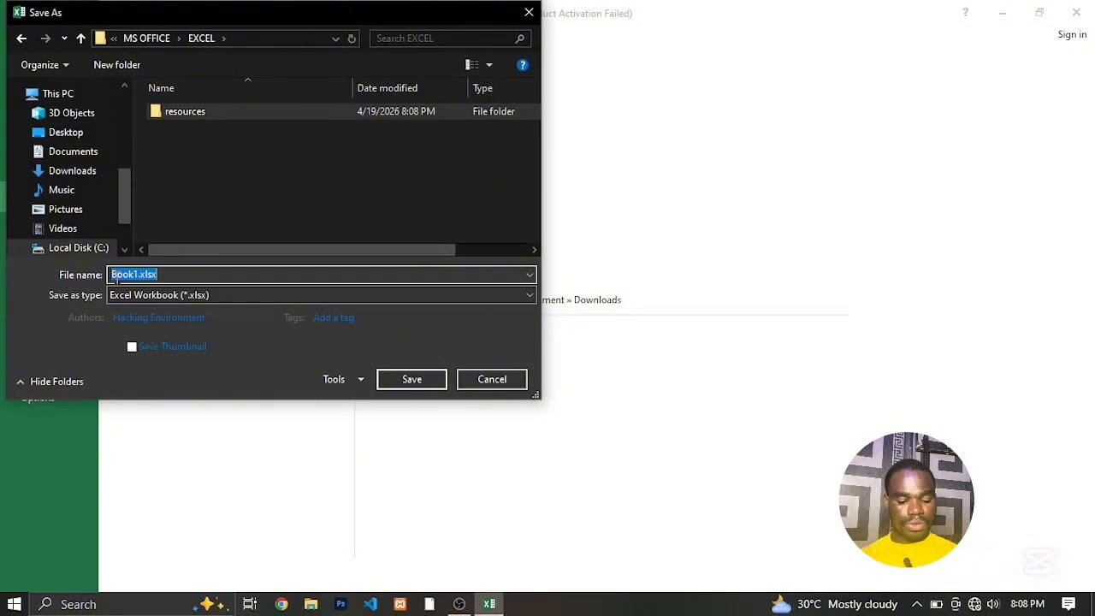
{"action": "type", "text": "sales"}
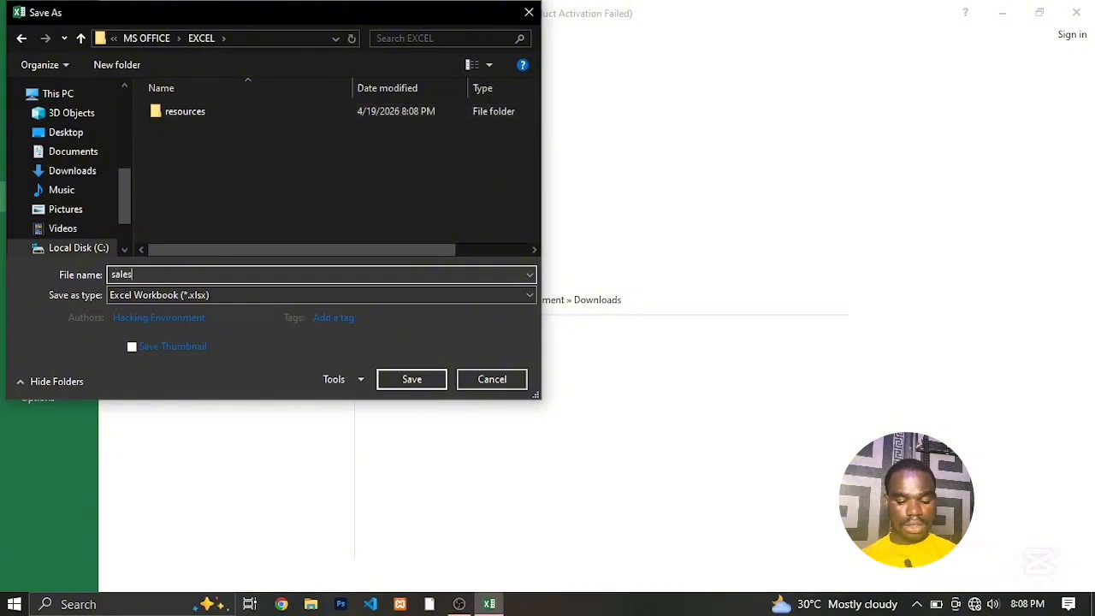
{"action": "type", "text": " acc"}
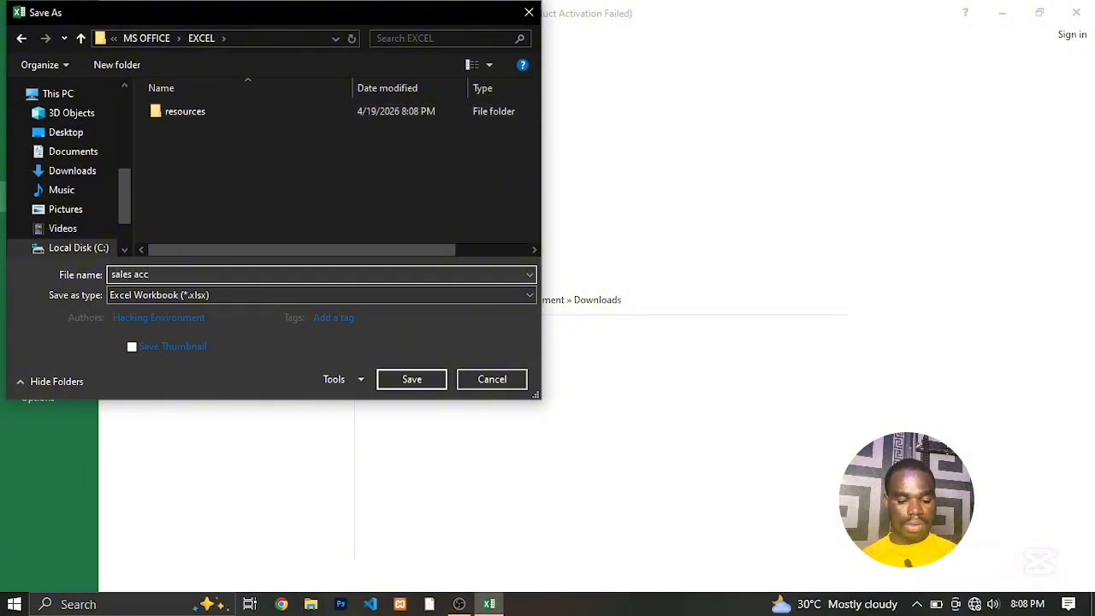
{"action": "type", "text": "ount 1"}
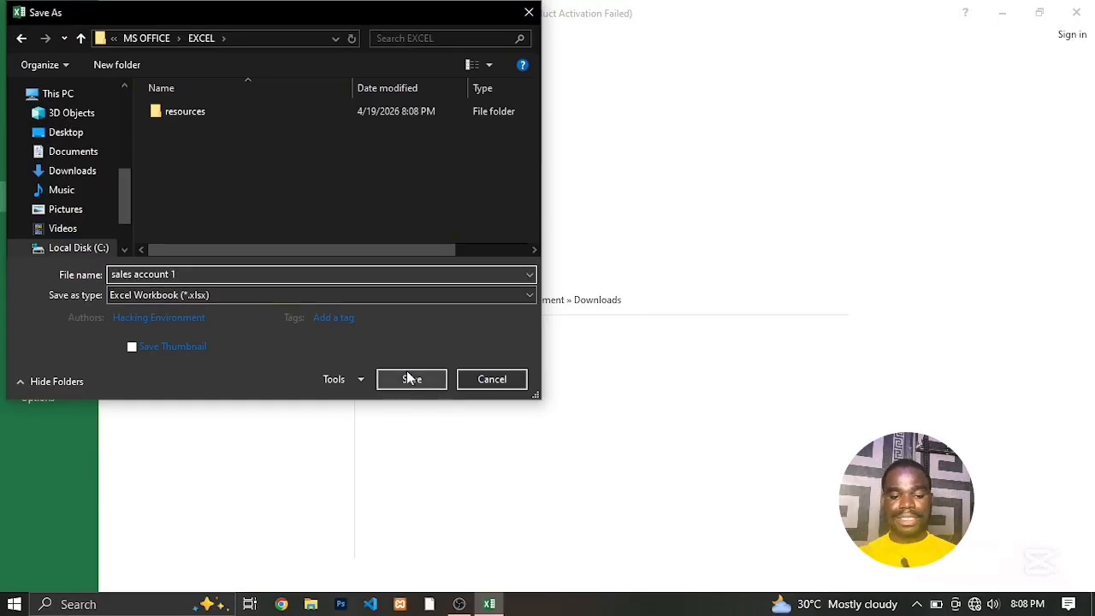
{"action": "left_click", "coordinate": [409, 380]}
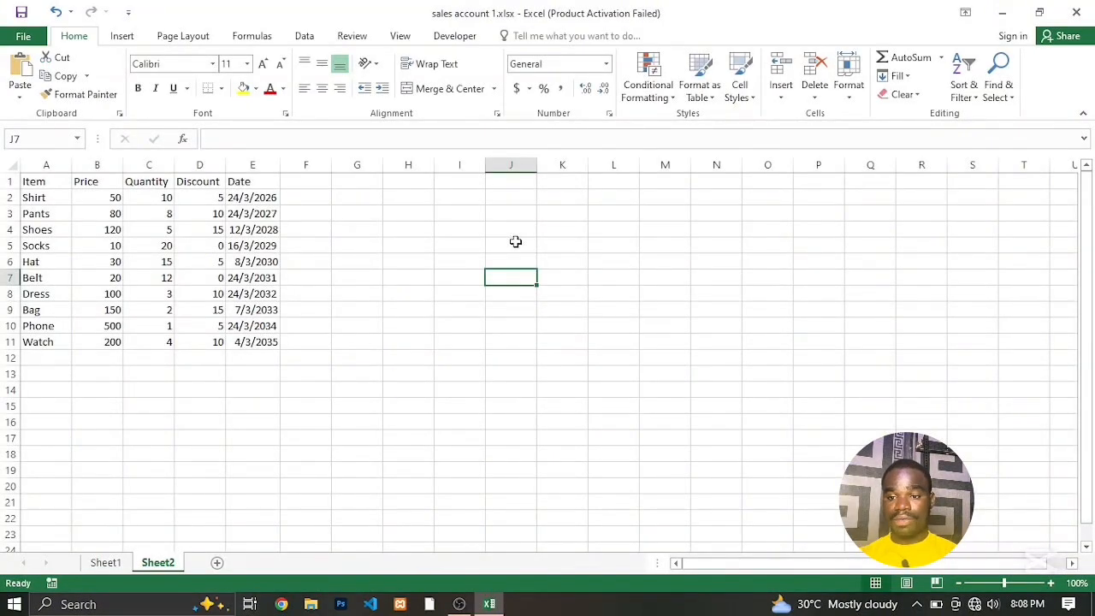
Switch to the desktop and browse through my recordings, MY COURSES, MS OFFICE and EXCEL into the resources folder.
{"action": "key", "text": "super+d"}
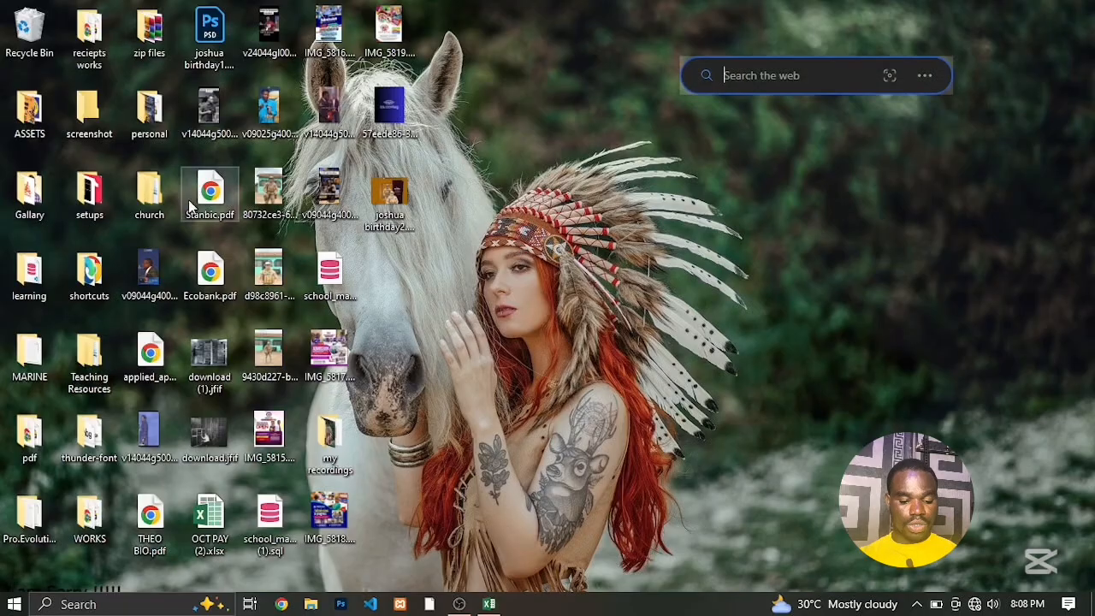
{"action": "double_click", "coordinate": [338, 449]}
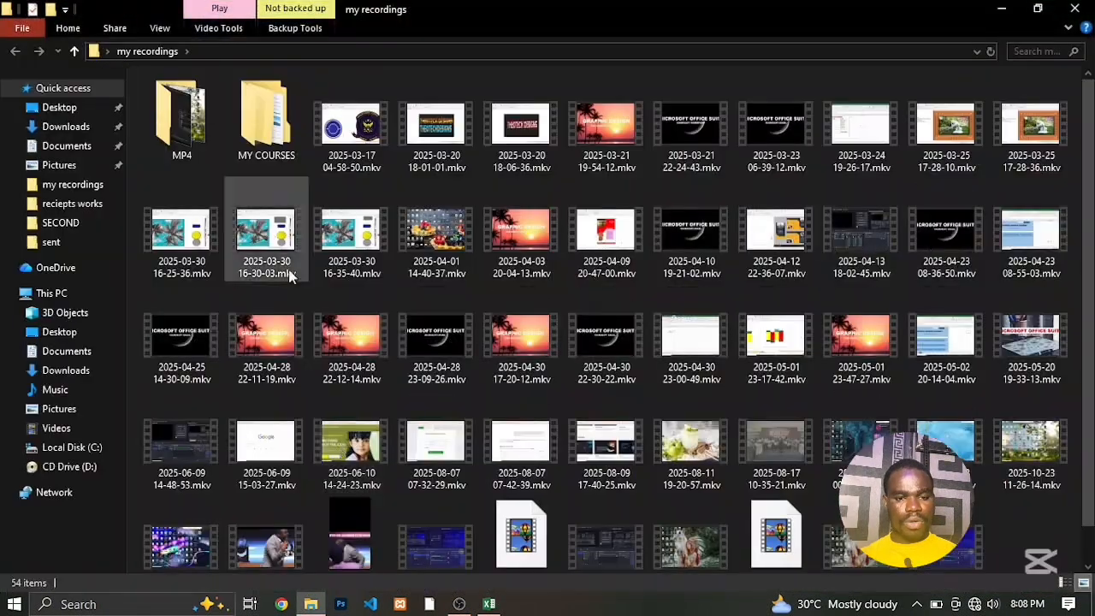
{"action": "double_click", "coordinate": [261, 128]}
{"action": "double_click", "coordinate": [193, 116]}
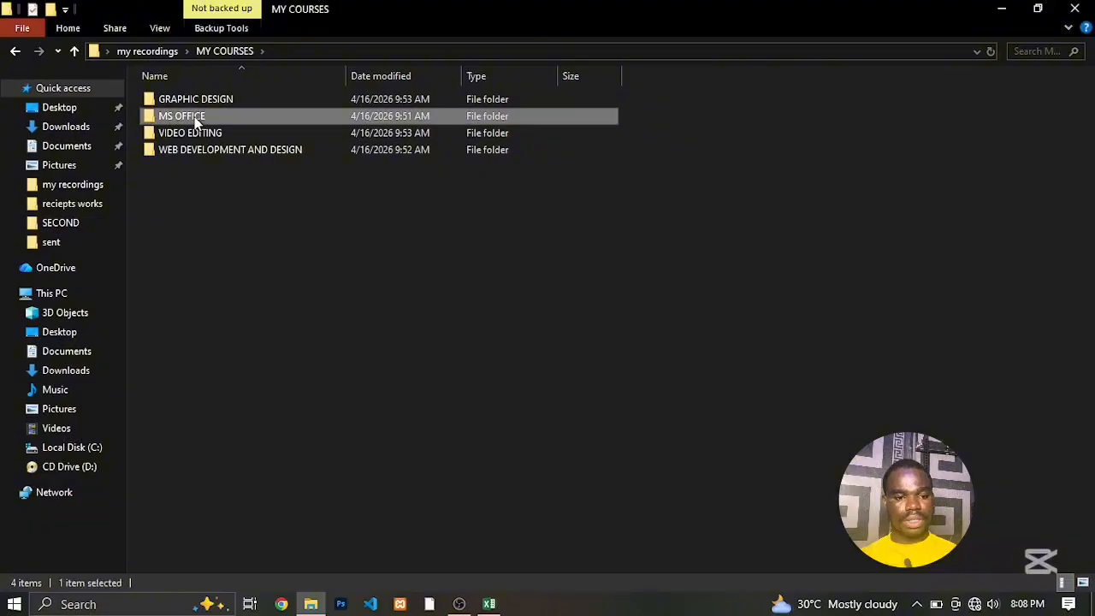
{"action": "double_click", "coordinate": [186, 118]}
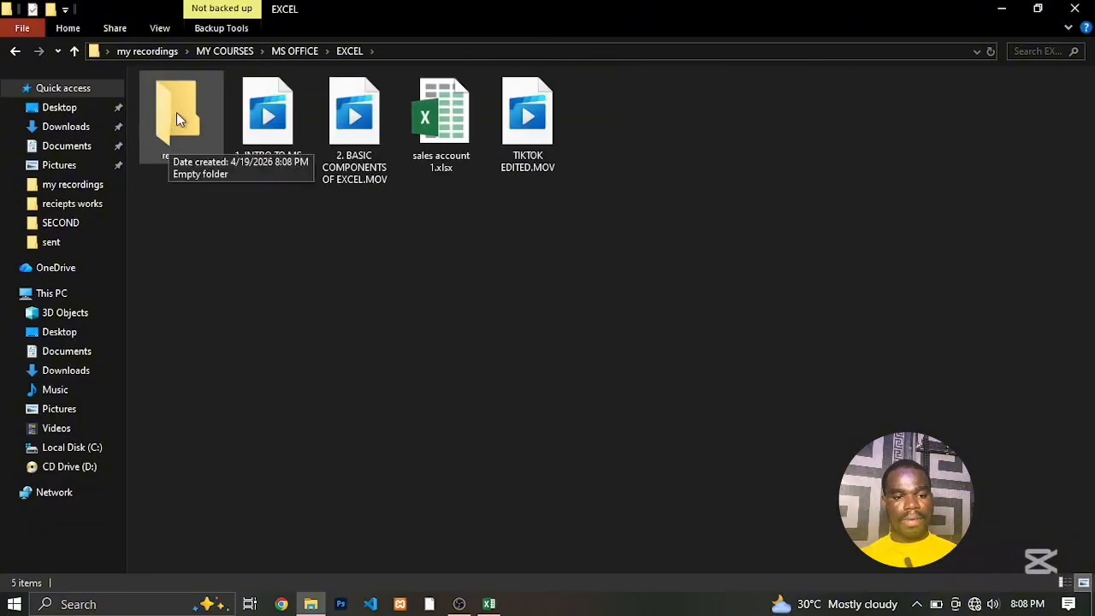
{"action": "left_click", "coordinate": [175, 114]}
{"action": "double_click", "coordinate": [176, 113]}
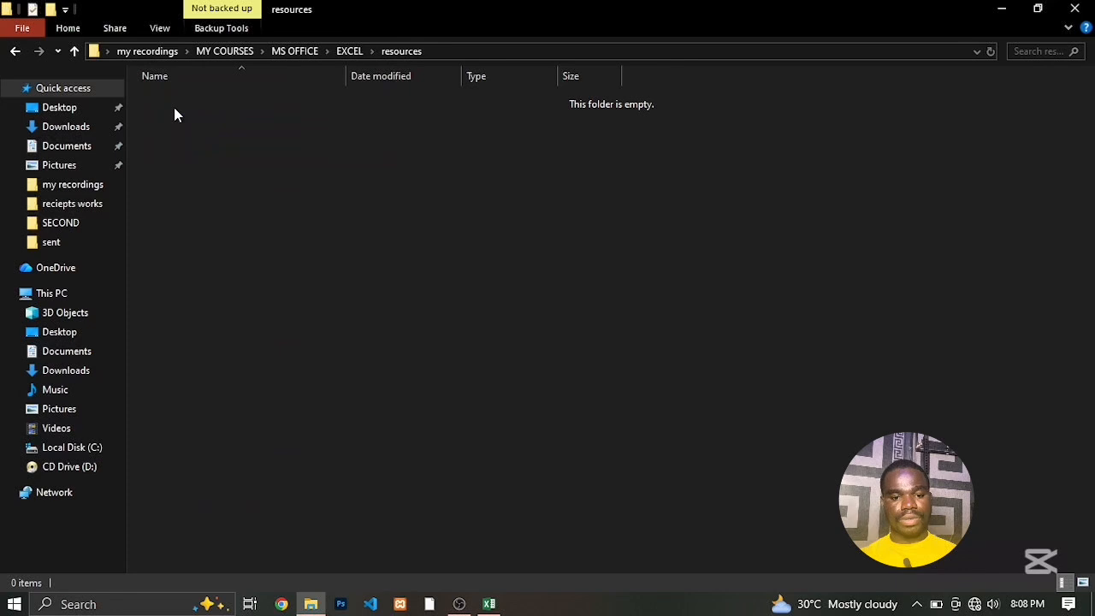
Return to the EXCEL folder, try to move sales account 1.xlsx into resources, and switch back to the Excel workbook.
{"action": "left_click", "coordinate": [348, 51]}
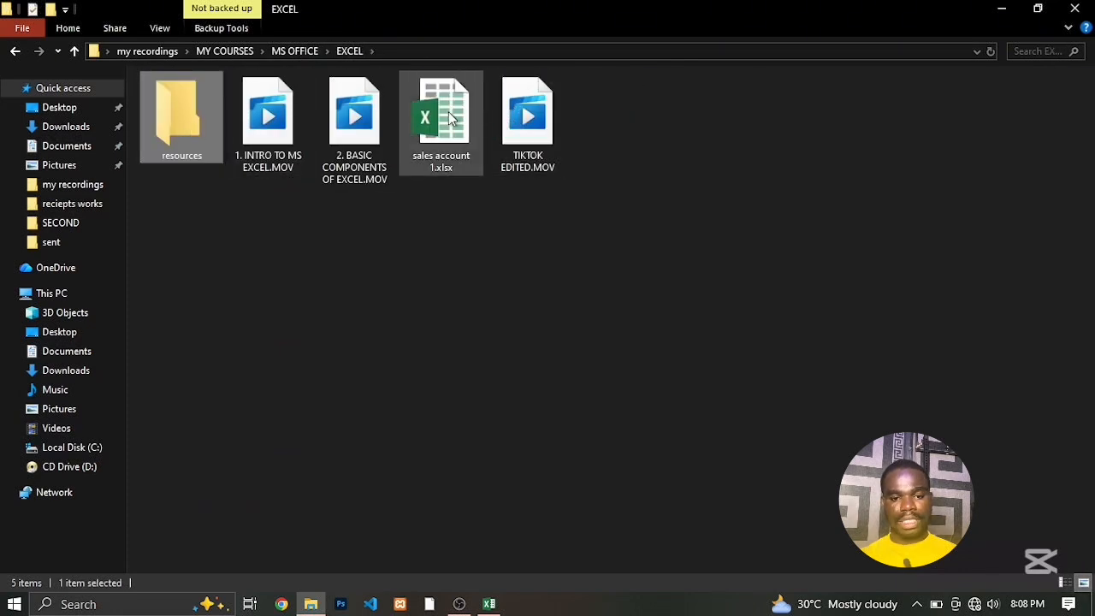
{"action": "left_click_drag", "start_coordinate": [451, 118], "coordinate": [180, 149]}
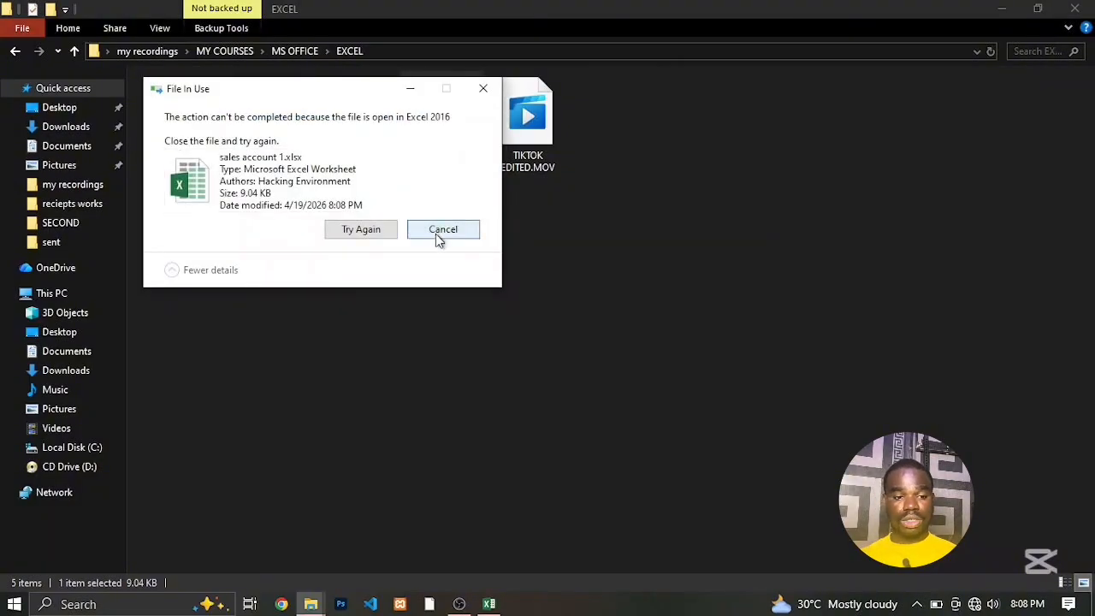
{"action": "left_click", "coordinate": [489, 604]}
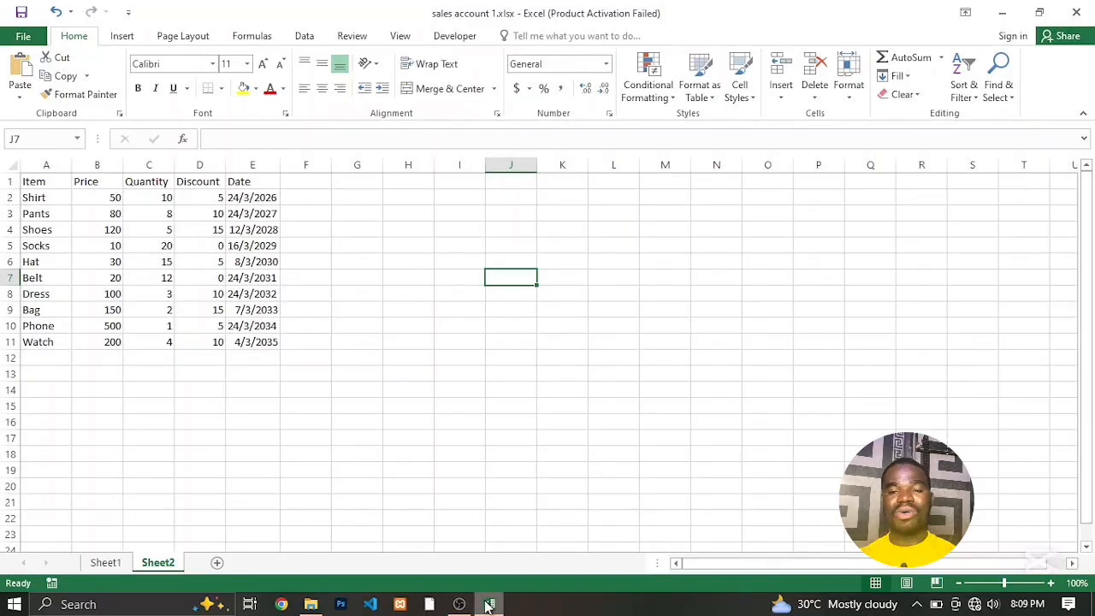